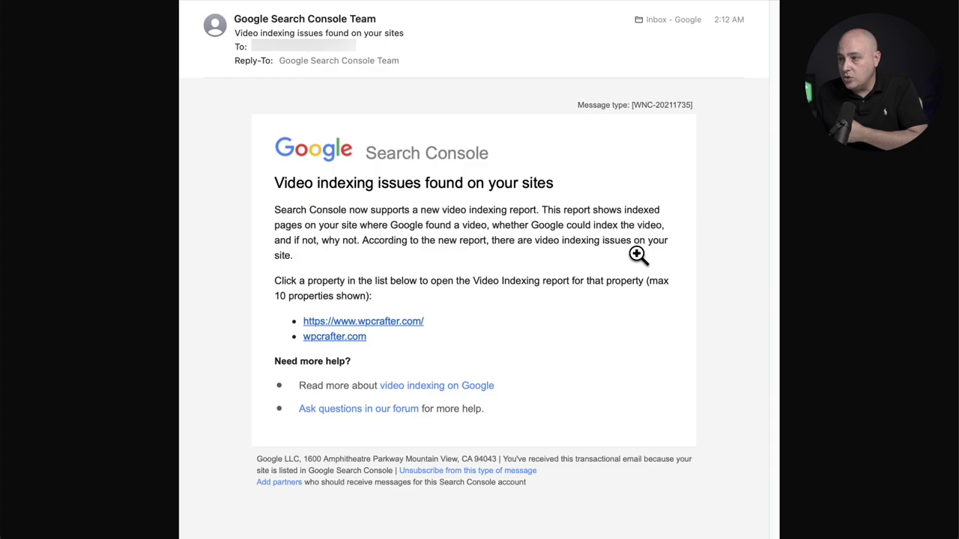
Scroll the wpcrafter.com Video pages report to 'Why videos in pages aren't indexed' and open its help link
{"action": "left_click", "coordinate": [606, 281]}
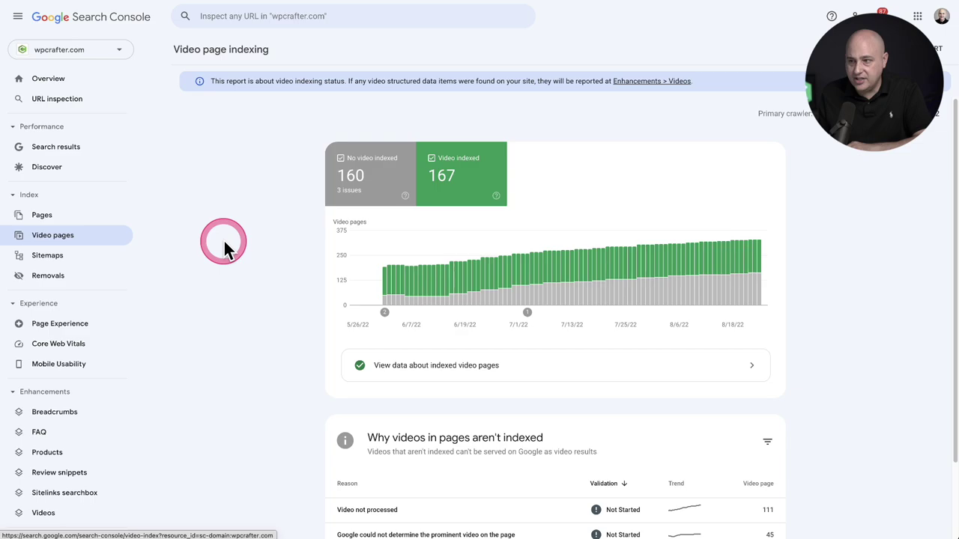
{"action": "scroll", "coordinate": [288, 219], "scroll_direction": "down", "scroll_amount": 1}
{"action": "scroll", "coordinate": [288, 219], "scroll_direction": "down", "scroll_amount": 2}
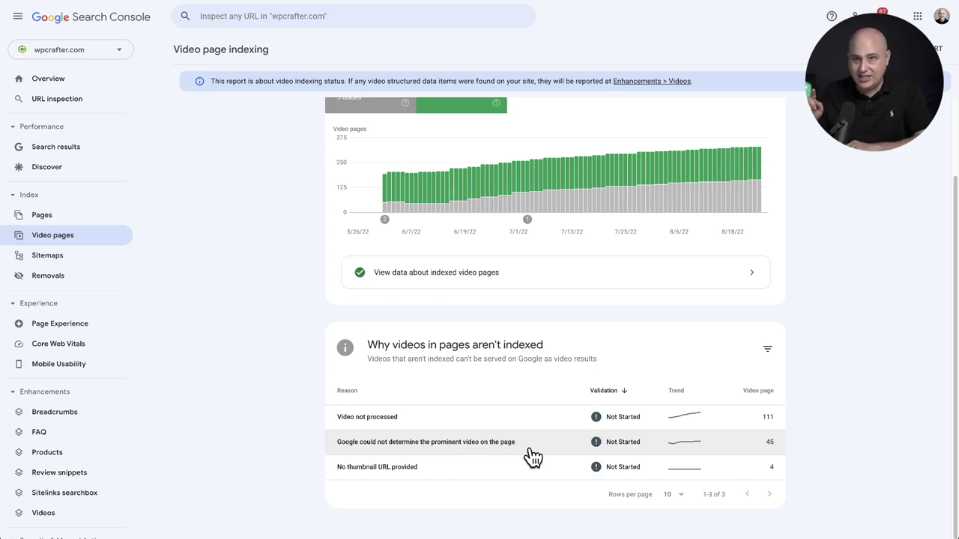
{"action": "left_click", "coordinate": [494, 475]}
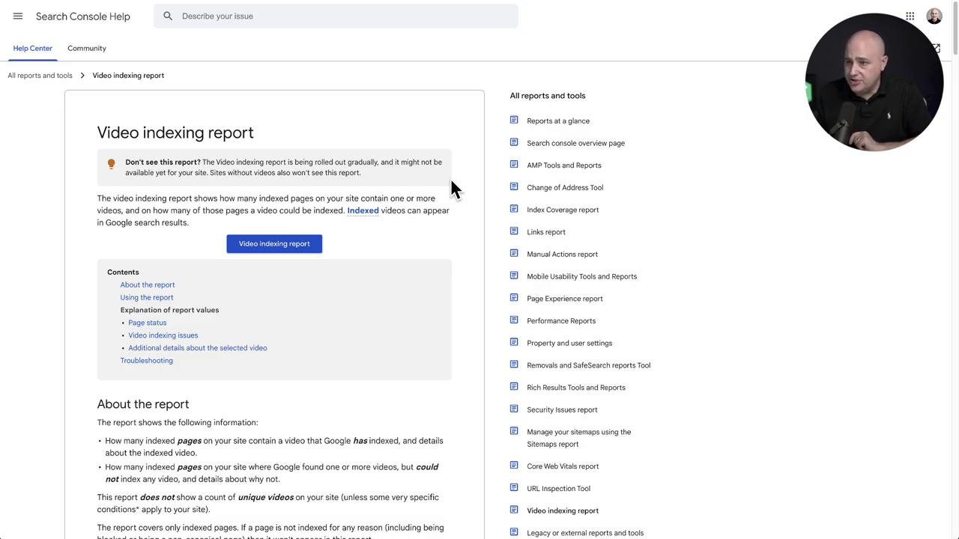
Scroll the Video indexing help article to its reasons table listing 'Invalid video URL' and 'Unsupported video format'
{"action": "scroll", "coordinate": [451, 182], "scroll_direction": "down", "scroll_amount": 5}
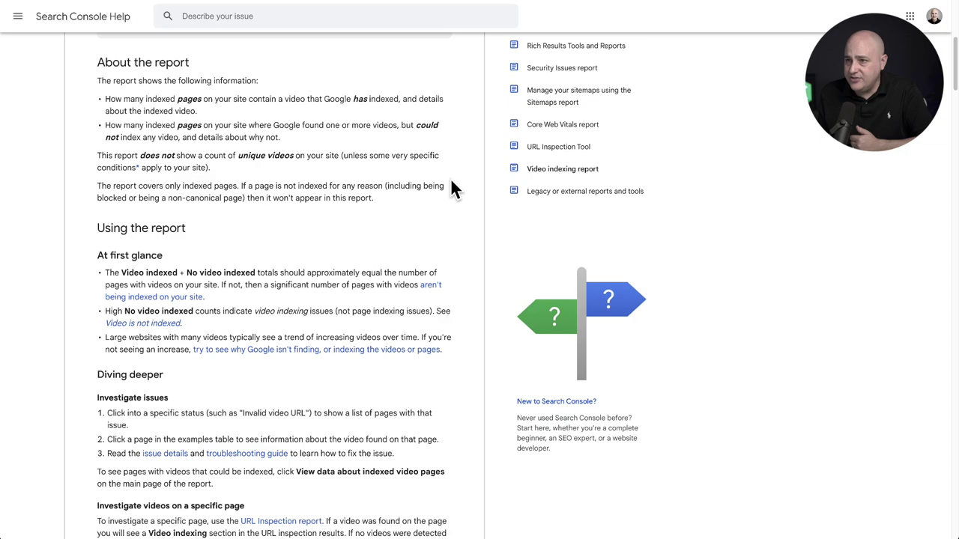
{"action": "scroll", "coordinate": [451, 180], "scroll_direction": "down", "scroll_amount": 2}
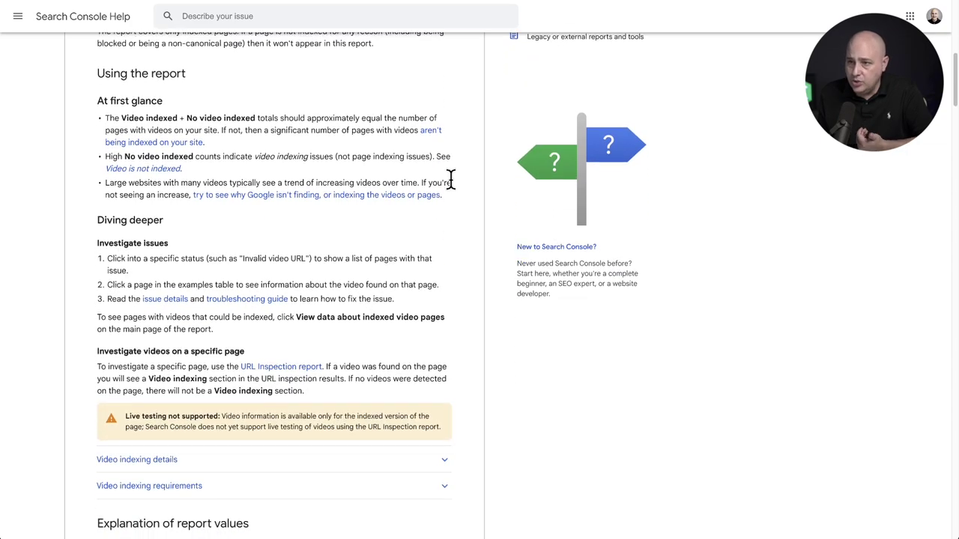
{"action": "scroll", "coordinate": [451, 180], "scroll_direction": "down", "scroll_amount": 2}
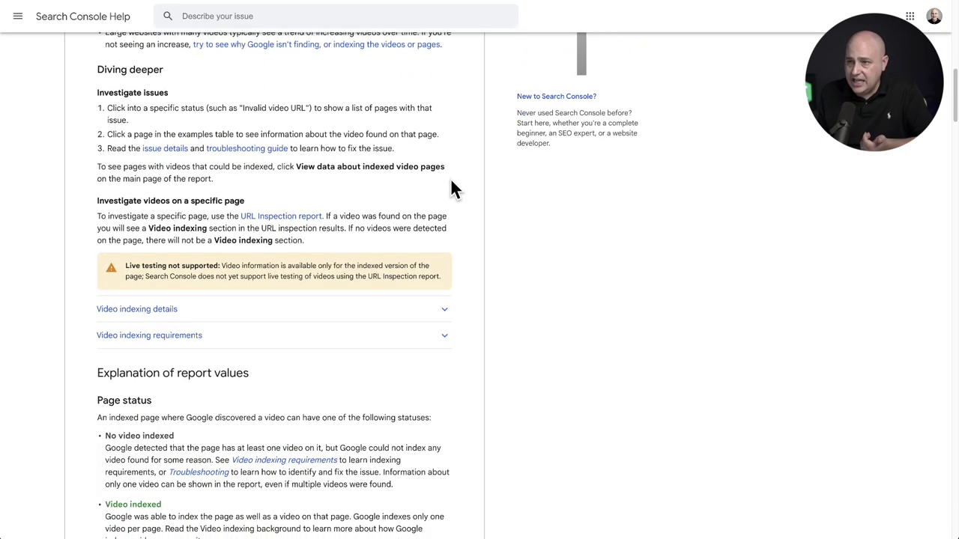
{"action": "scroll", "coordinate": [450, 186], "scroll_direction": "down", "scroll_amount": 1}
{"action": "left_click", "coordinate": [450, 186]}
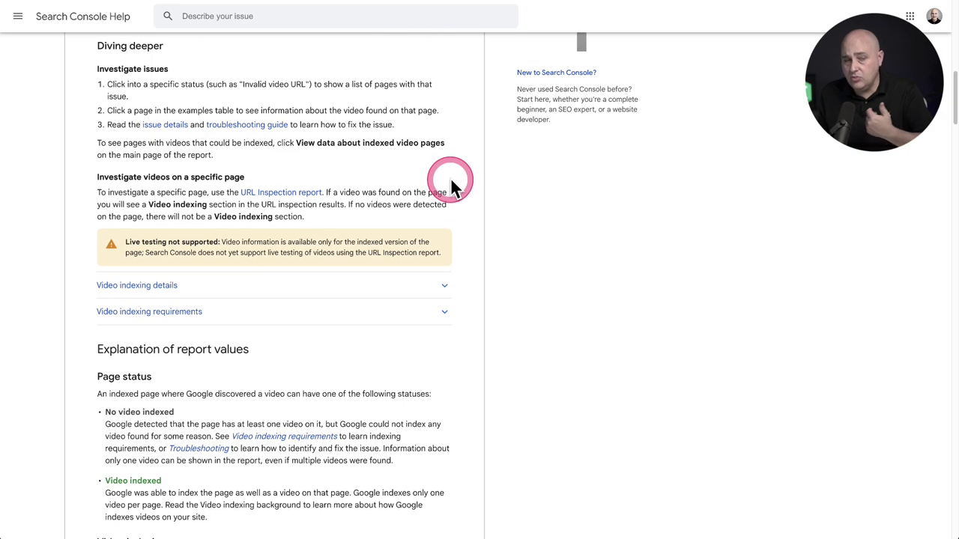
{"action": "scroll", "coordinate": [450, 186], "scroll_direction": "down", "scroll_amount": 5}
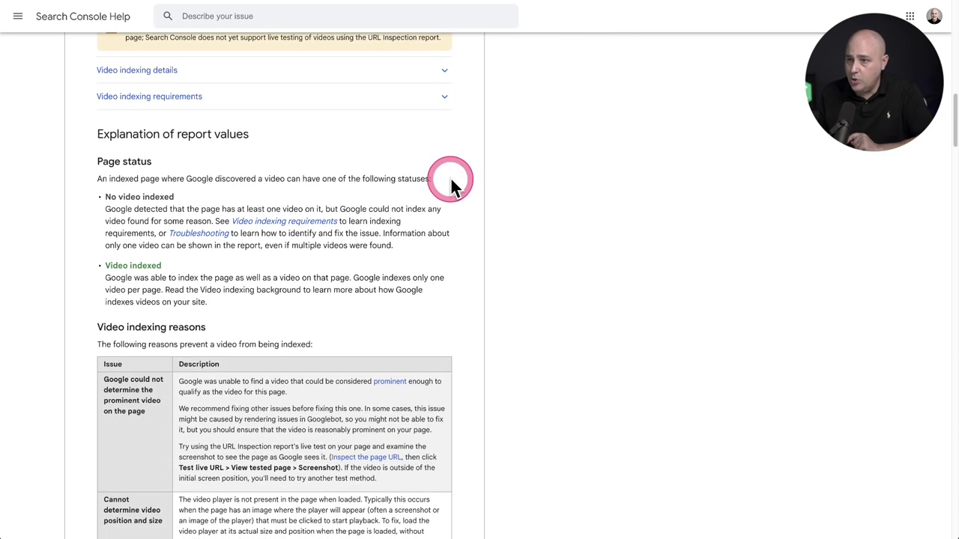
{"action": "scroll", "coordinate": [450, 186], "scroll_direction": "down", "scroll_amount": 2}
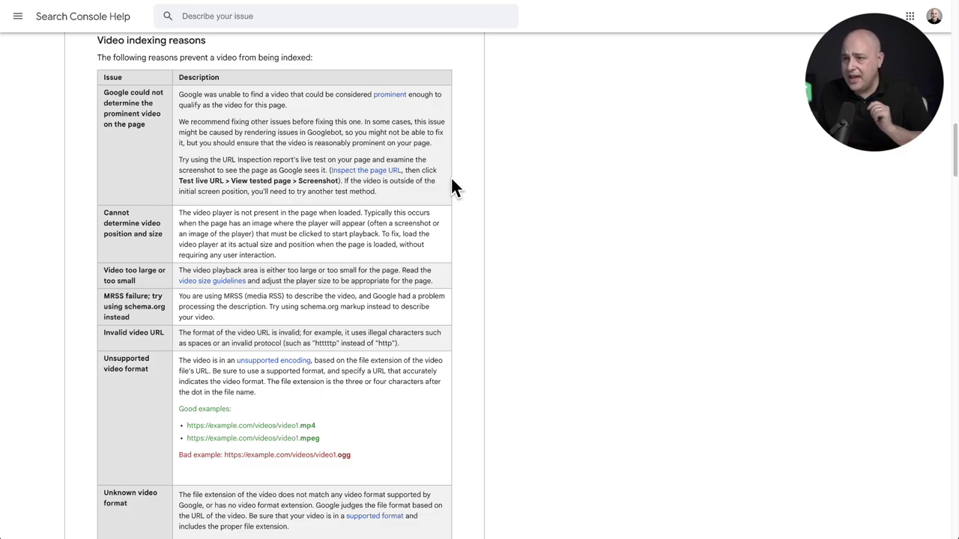
Highlight the 'Google could not determine the prominent video on the page' issue and its two description paragraphs
{"action": "left_click", "coordinate": [439, 173]}
{"action": "left_click", "coordinate": [302, 154]}
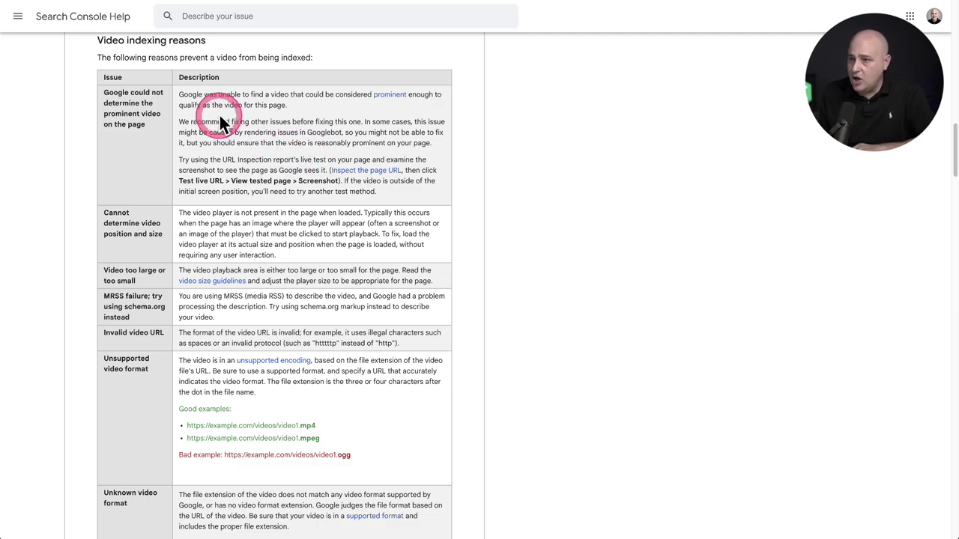
{"action": "left_click", "coordinate": [103, 90]}
{"action": "left_click_drag", "start_coordinate": [105, 98], "coordinate": [146, 152]}
{"action": "left_click", "coordinate": [147, 152]}
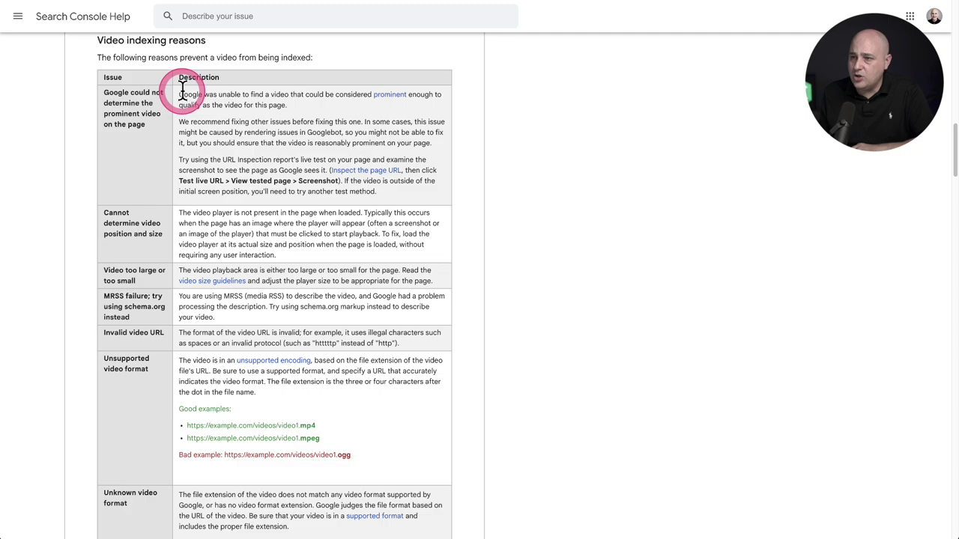
{"action": "left_click_drag", "start_coordinate": [182, 93], "coordinate": [437, 150]}
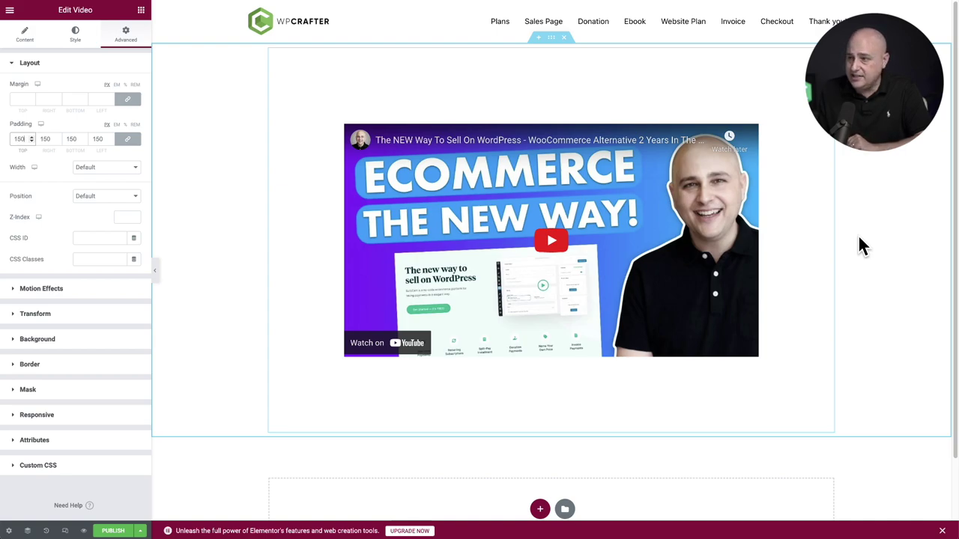
In the YouTube video widget's Content settings, switch Lazy Load on and then back off
{"action": "left_click", "coordinate": [783, 193]}
{"action": "left_click", "coordinate": [533, 185]}
{"action": "left_click", "coordinate": [74, 35]}
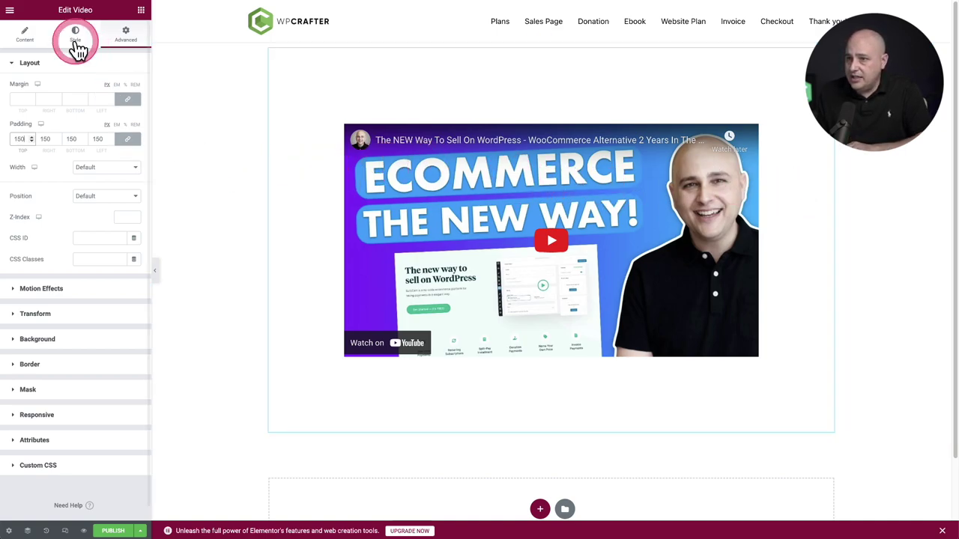
{"action": "left_click", "coordinate": [26, 37]}
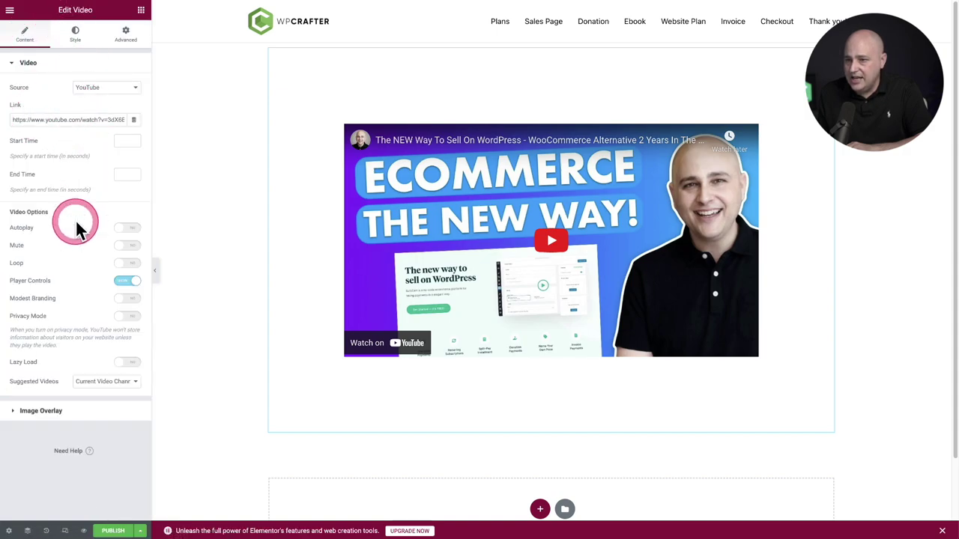
{"action": "left_click", "coordinate": [129, 363]}
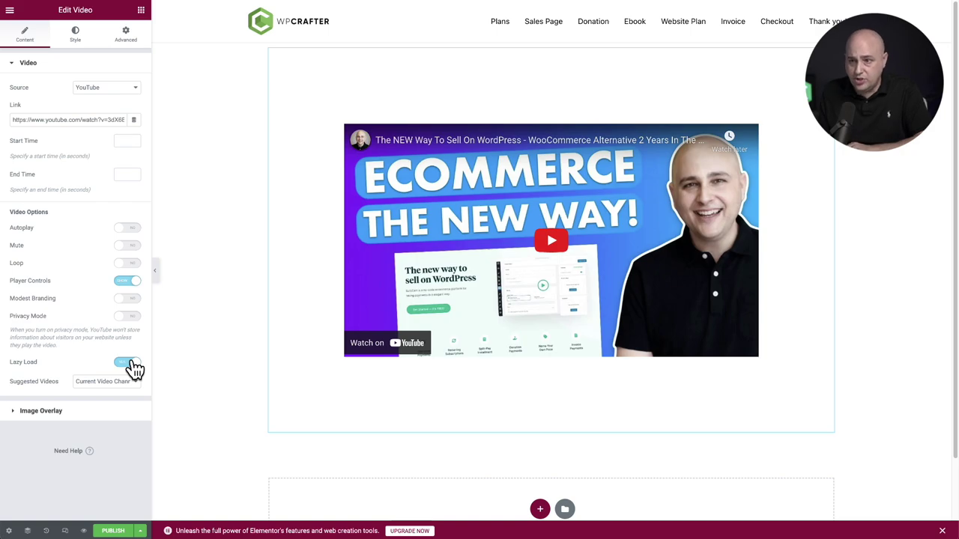
{"action": "left_click", "coordinate": [129, 364]}
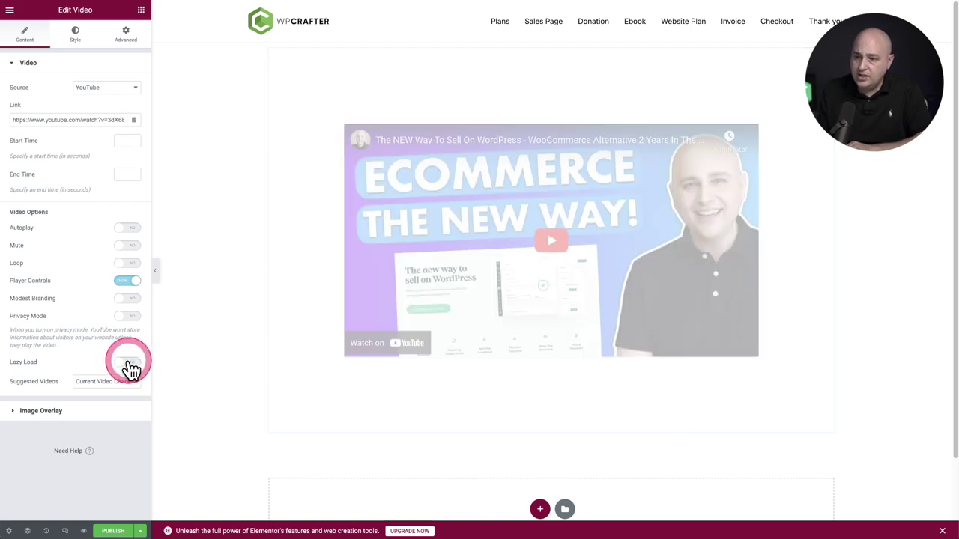
{"action": "left_click", "coordinate": [178, 347]}
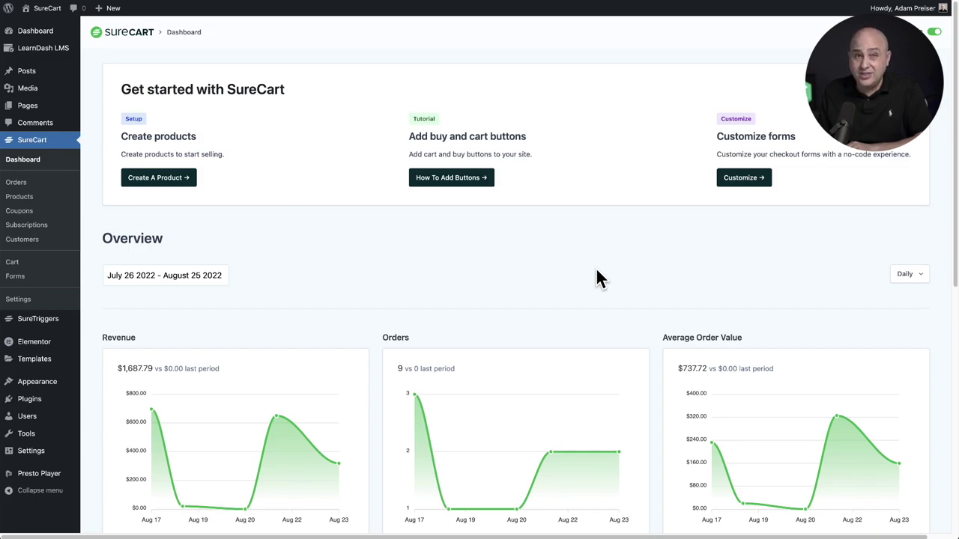
Open the 'Video' post from Posts and select its Presto Player YouTube block to reach the Video Preset choices
{"action": "left_click", "coordinate": [30, 72]}
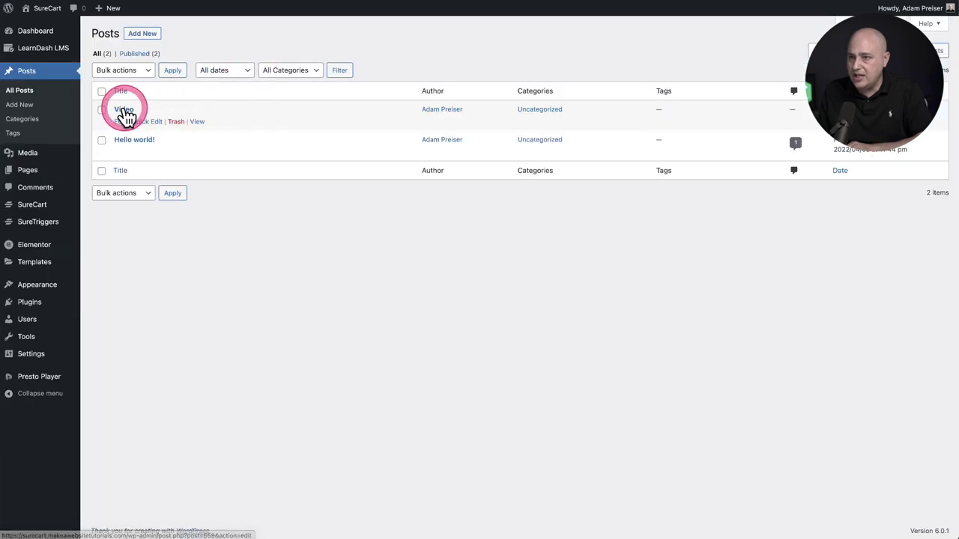
{"action": "left_click", "coordinate": [125, 112]}
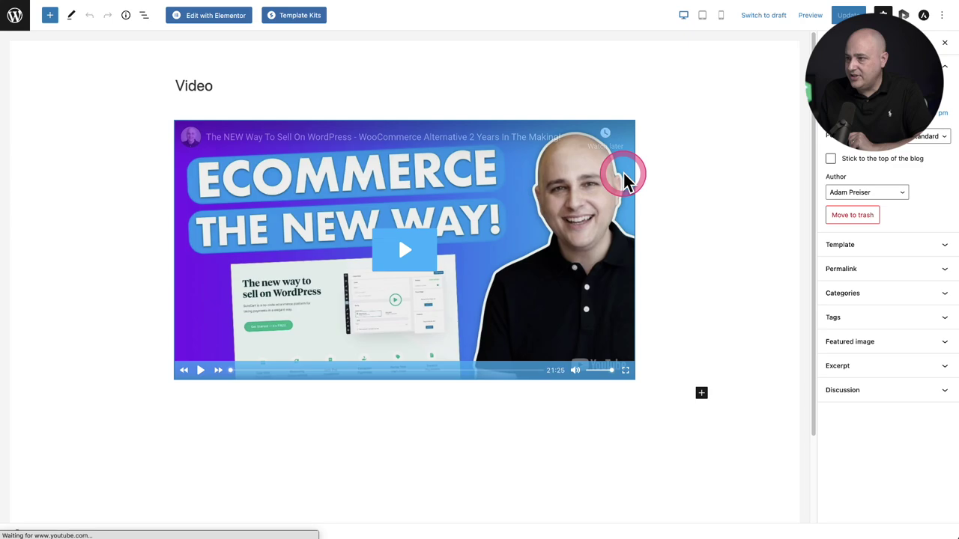
{"action": "left_click", "coordinate": [625, 177]}
{"action": "scroll", "coordinate": [852, 250], "scroll_direction": "down", "scroll_amount": 3}
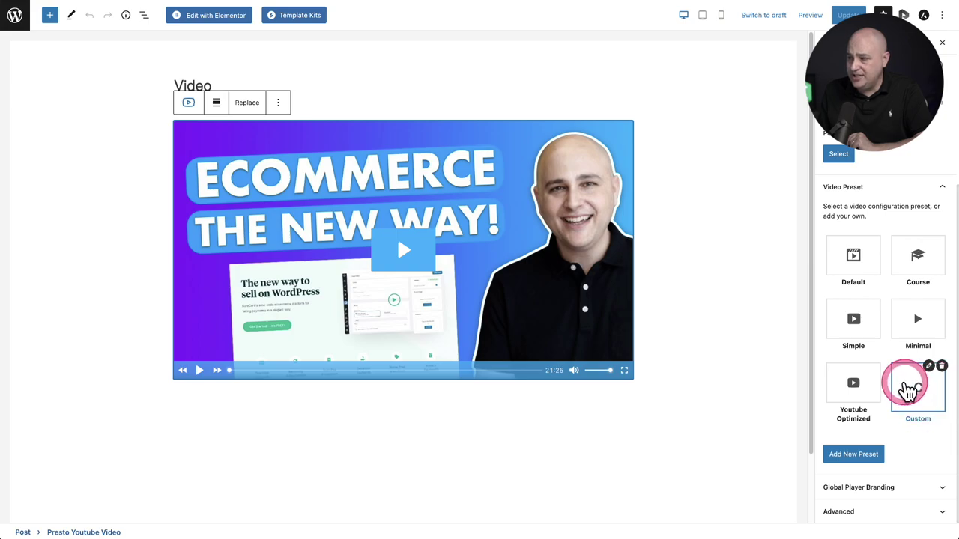
In the Custom preset's Behavior settings, switch Lazy Load Videos on and then back off
{"action": "left_click", "coordinate": [928, 367]}
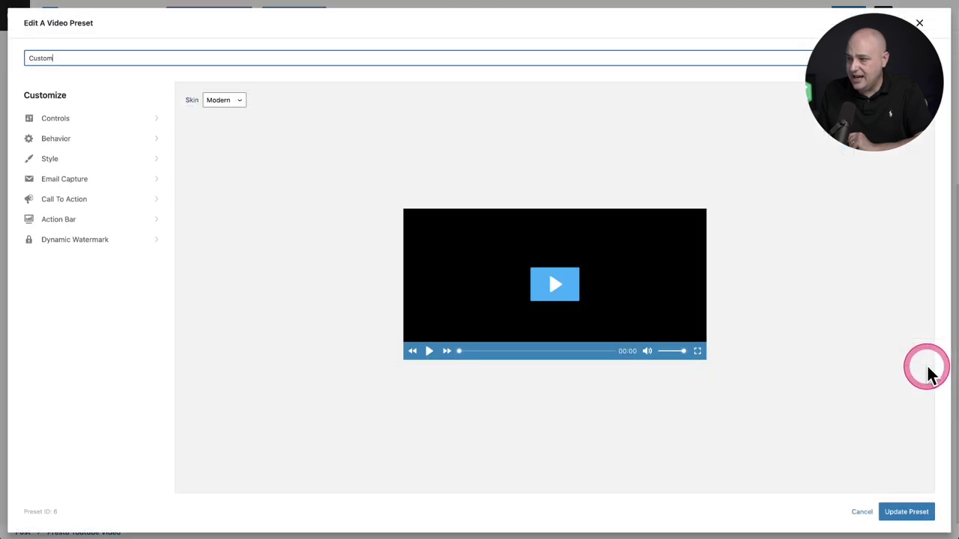
{"action": "left_click", "coordinate": [59, 139]}
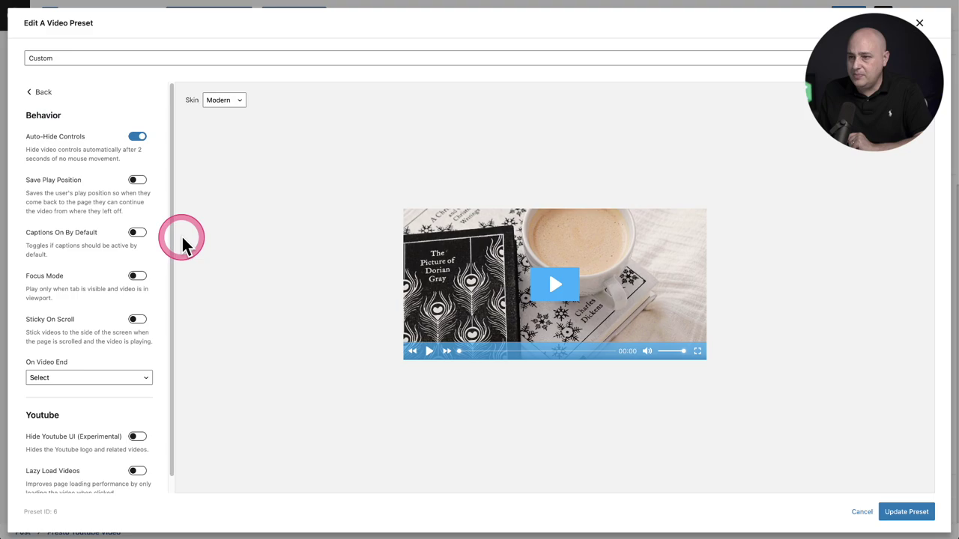
{"action": "scroll", "coordinate": [111, 218], "scroll_direction": "down", "scroll_amount": 1}
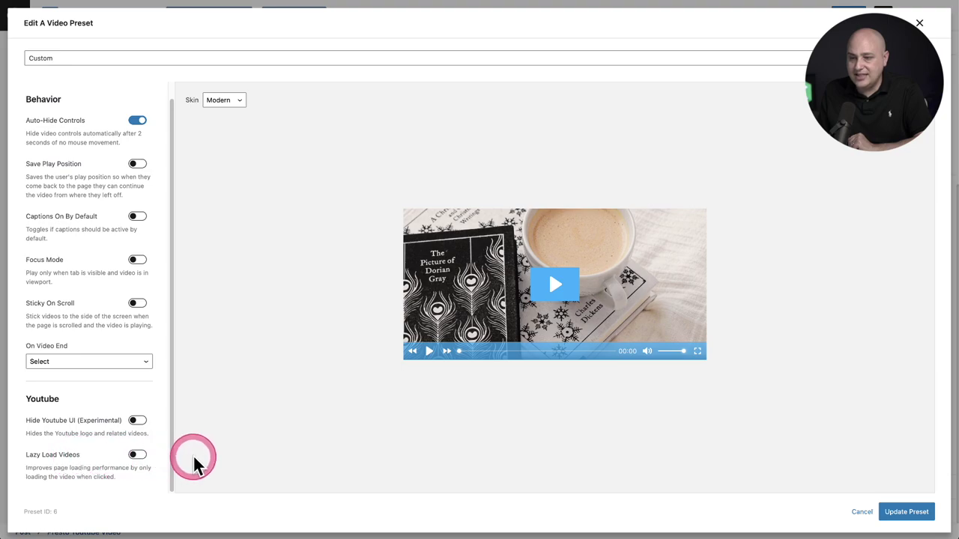
{"action": "left_click", "coordinate": [135, 455]}
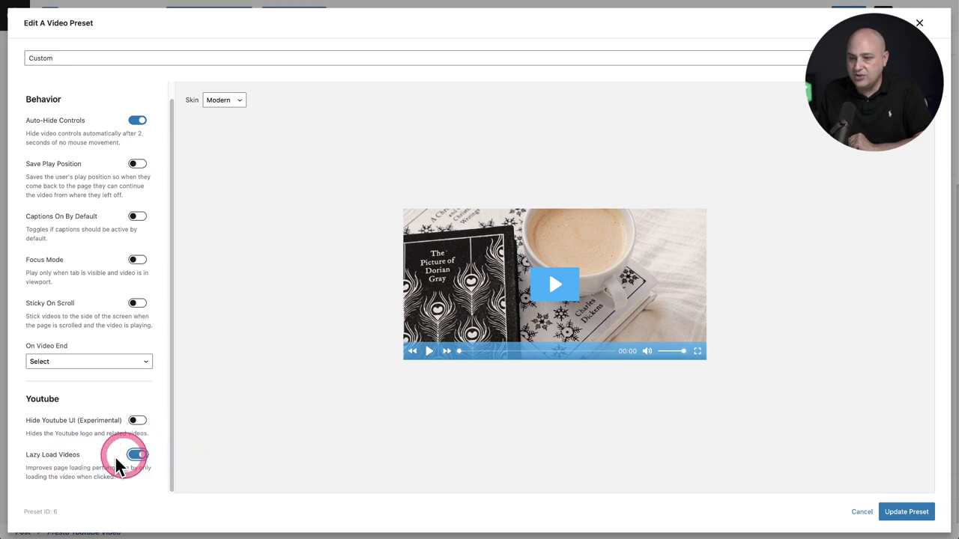
{"action": "left_click", "coordinate": [135, 455]}
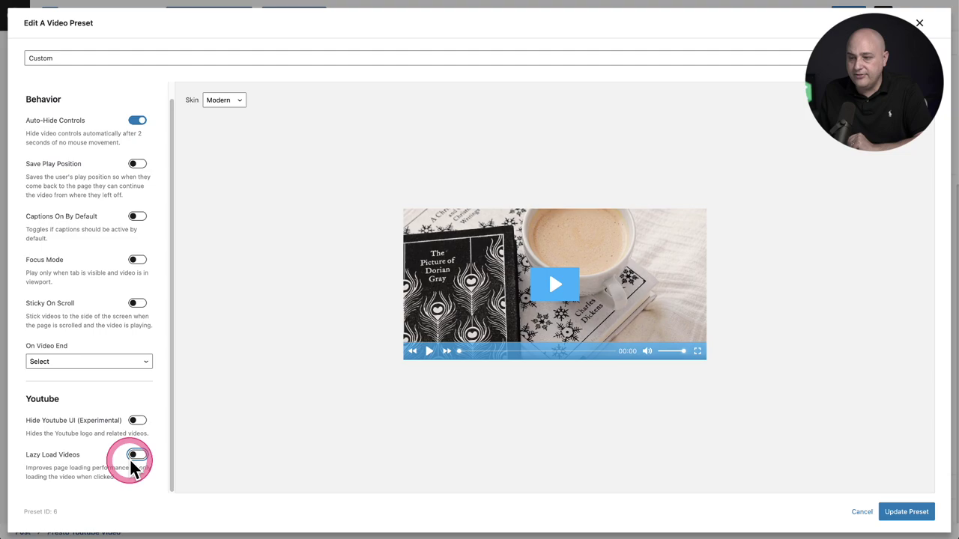